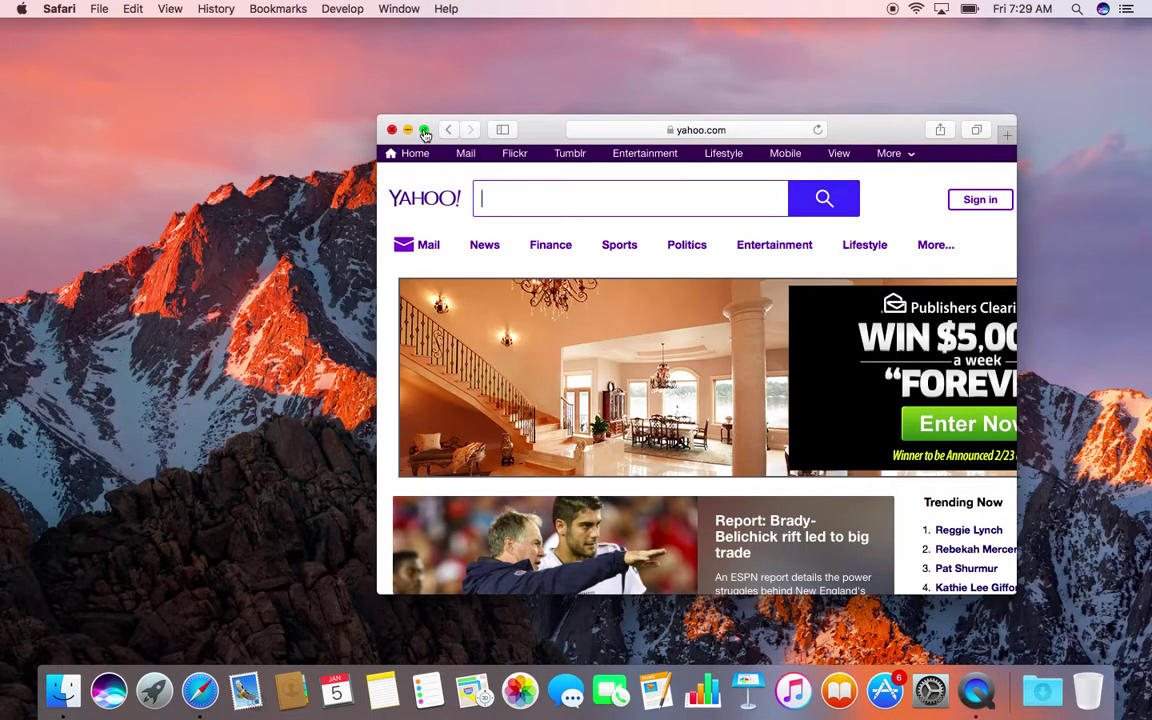
Switch the Safari window showing the Yahoo home page to full-screen mode.
click(426, 131)
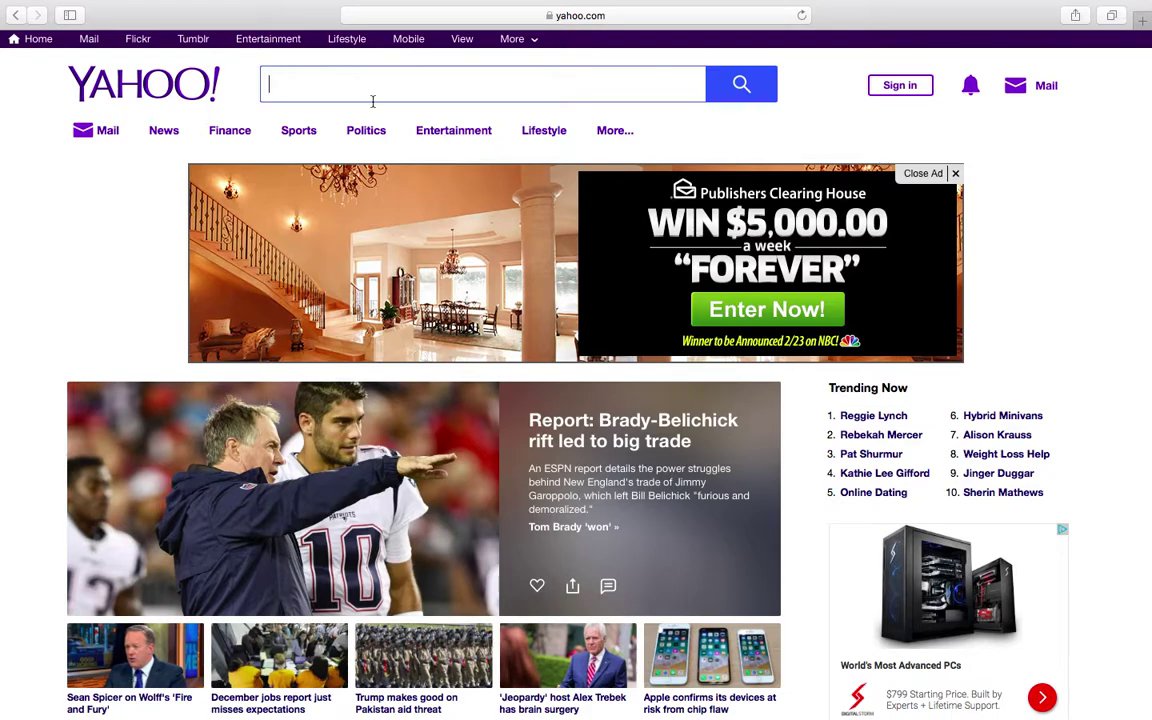
mouse_move(171, 5)
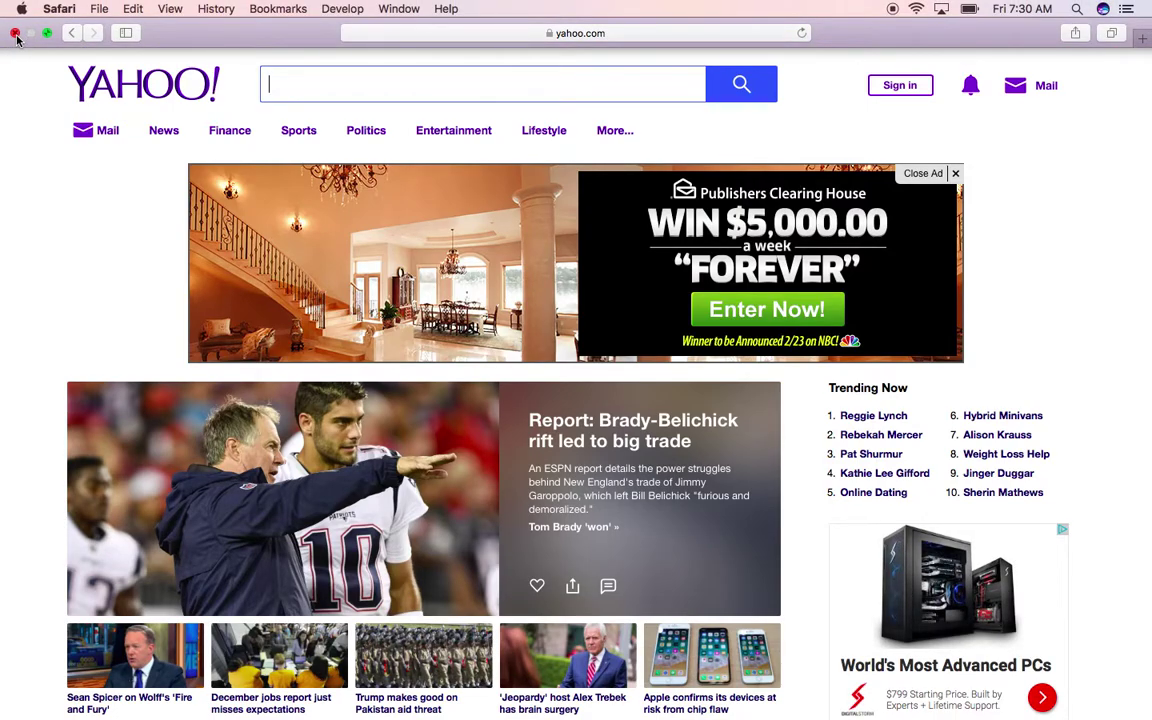
Close the Yahoo window, relaunch Safari from the Dock, and make the Favorites window full screen.
click(16, 35)
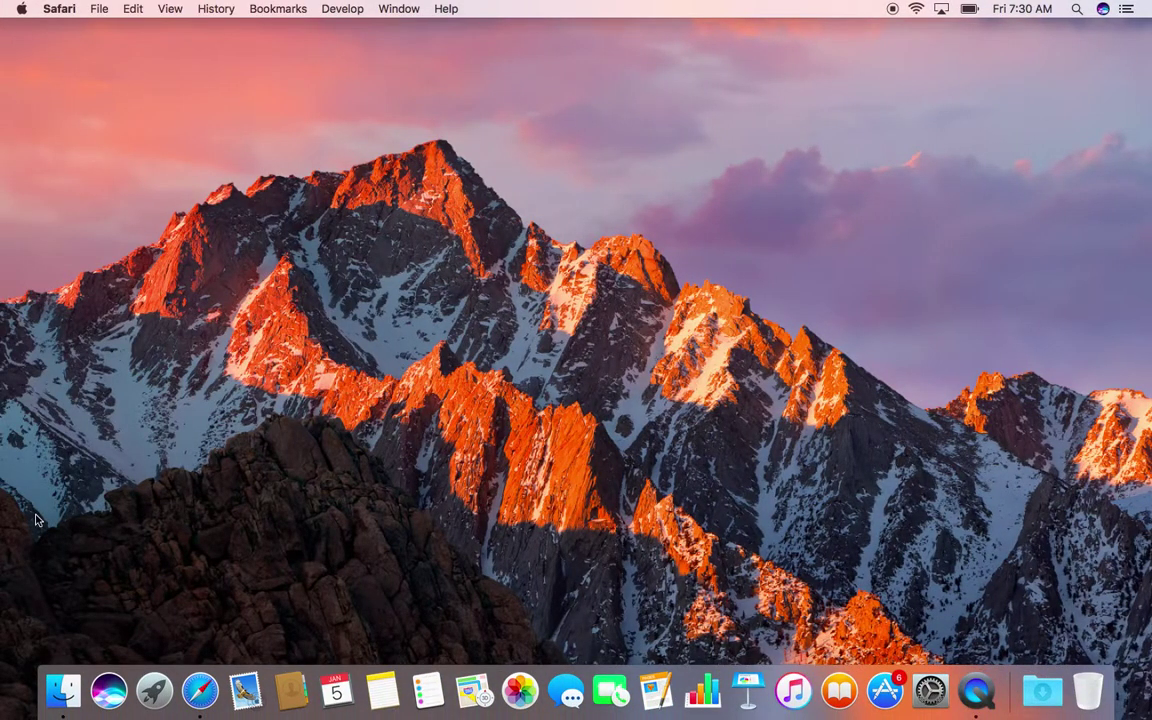
click(206, 695)
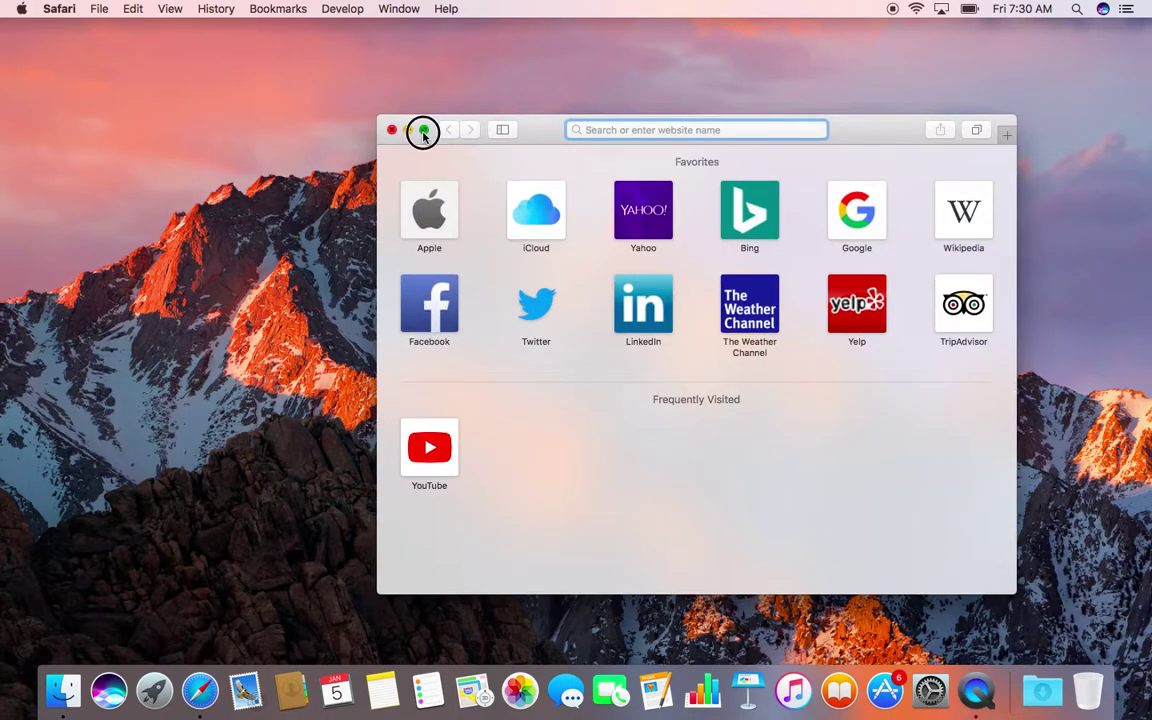
click(423, 131)
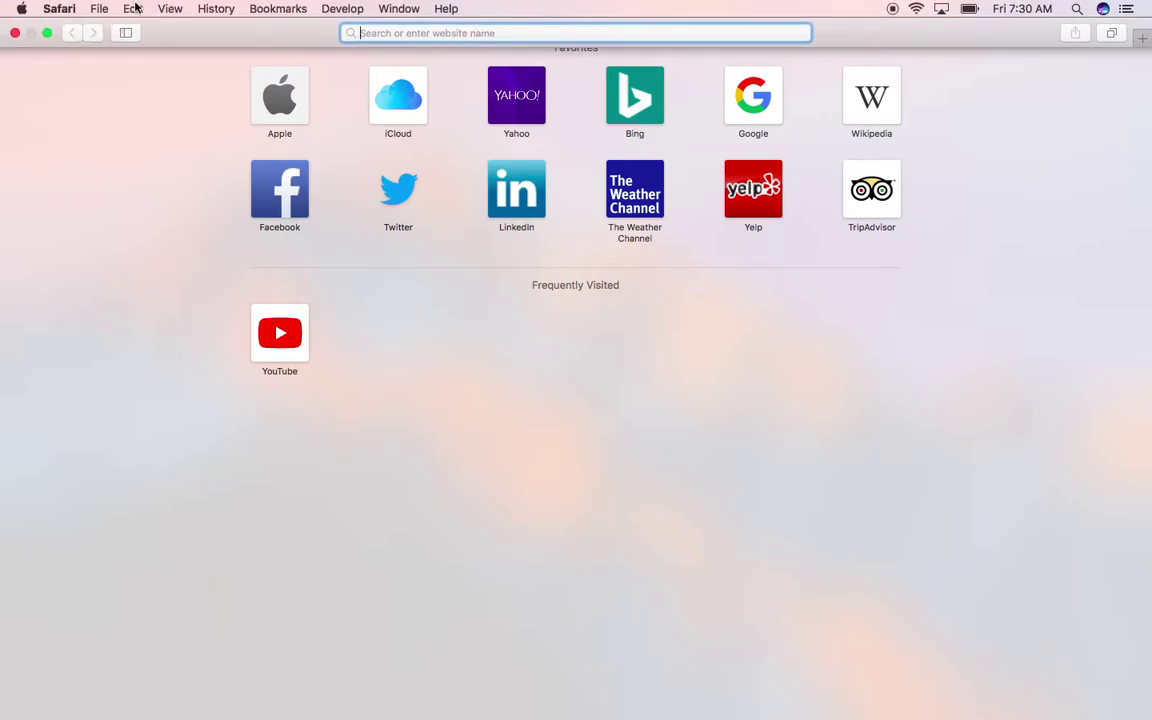
Exit full screen on the Favorites window, then minimize it to the Dock.
click(48, 34)
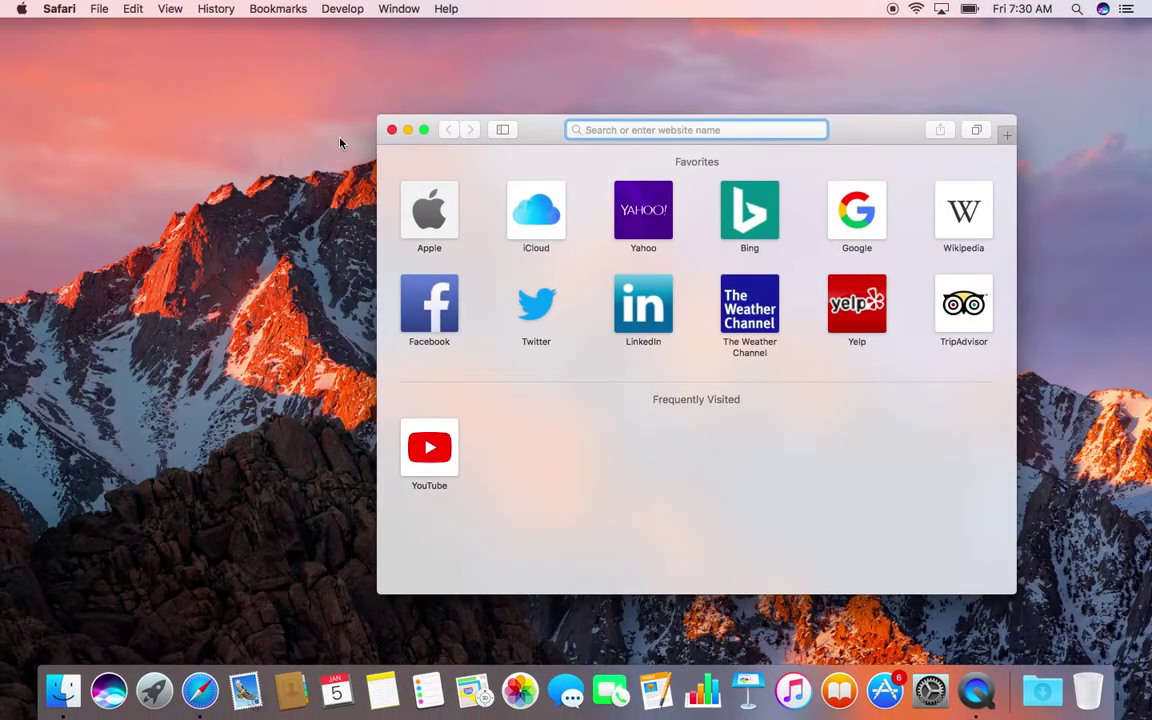
click(409, 131)
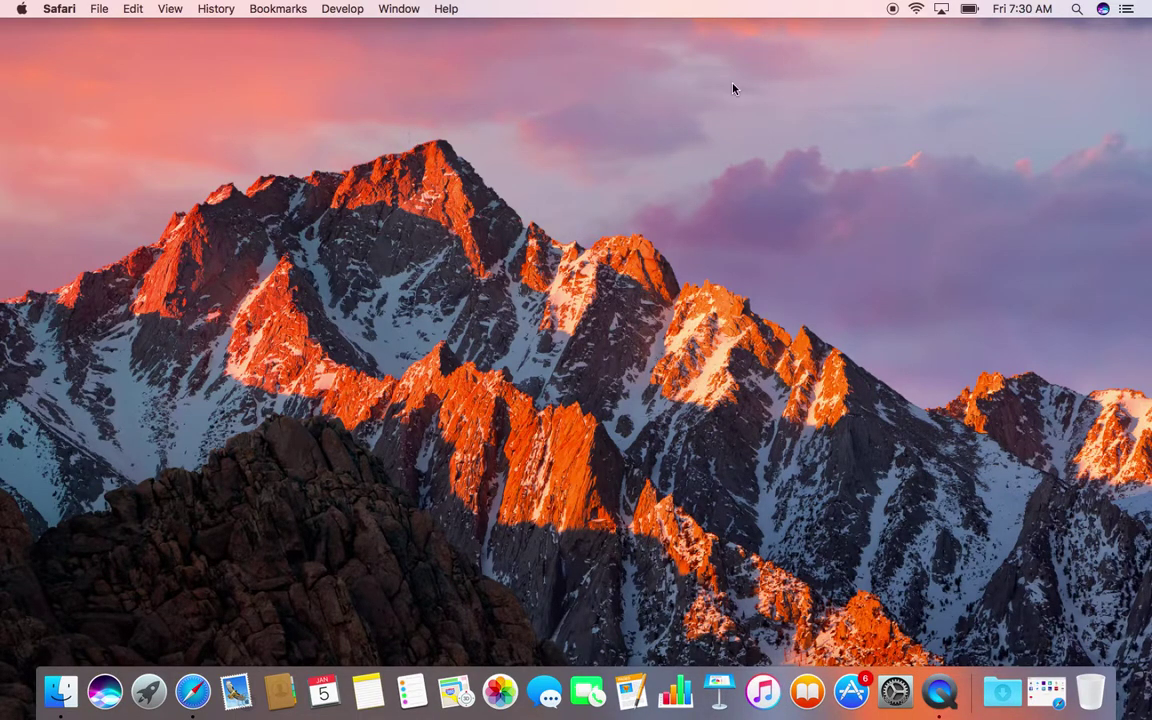
Restore the Favorites window from its Dock thumbnail back to normal size.
click(1046, 690)
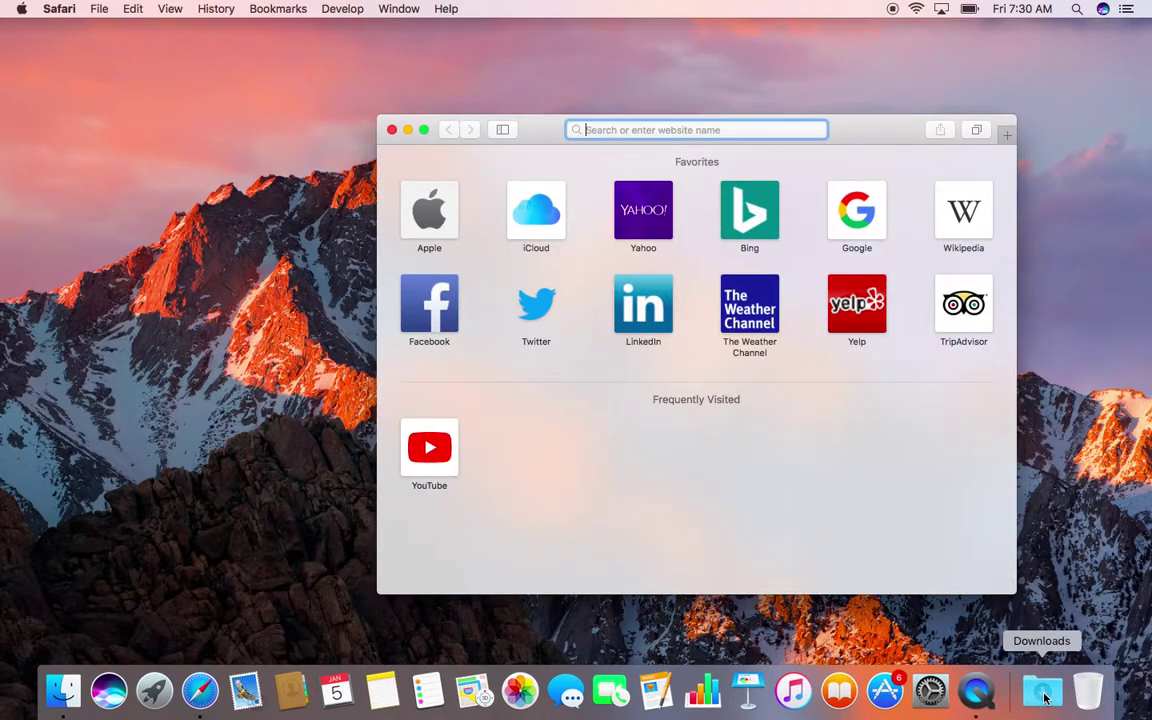